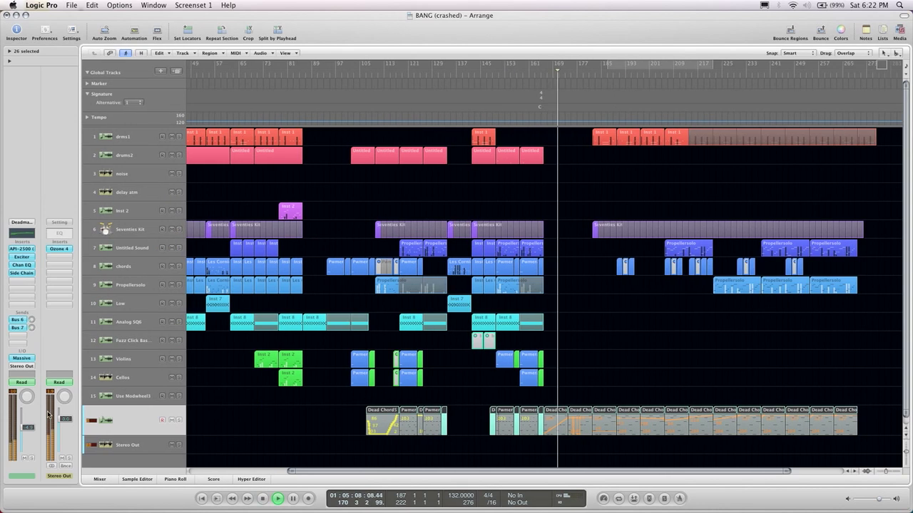
Open the Massive synth of the Dead Chords channel and hide the Inspector to widen the arrangement.
click(22, 360)
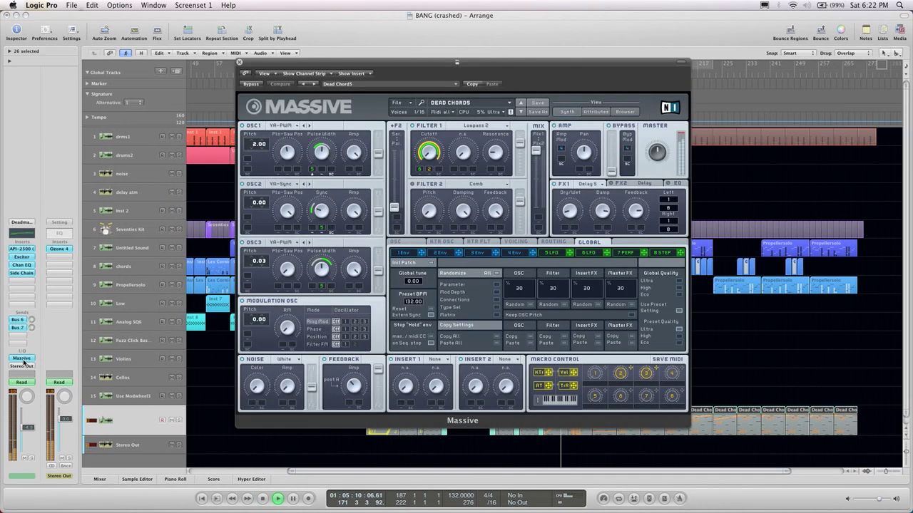
key(i)
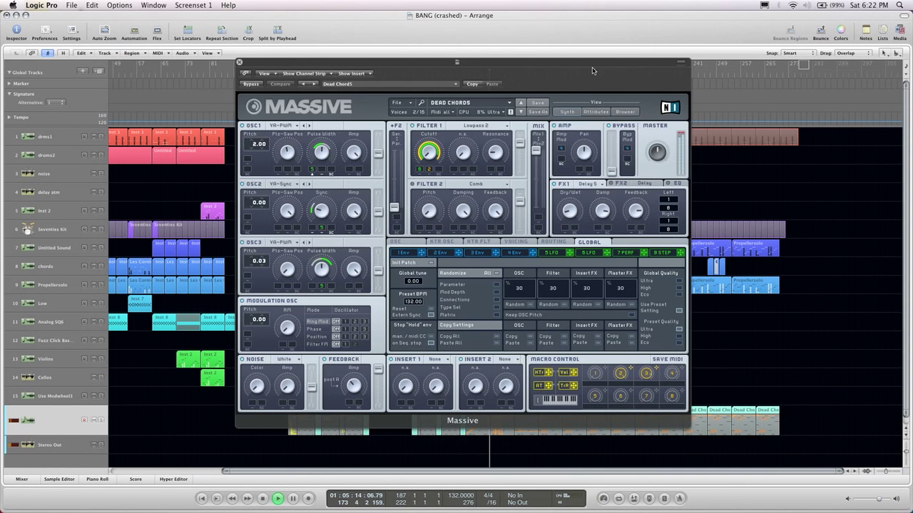
drag(515, 62, 540, 25)
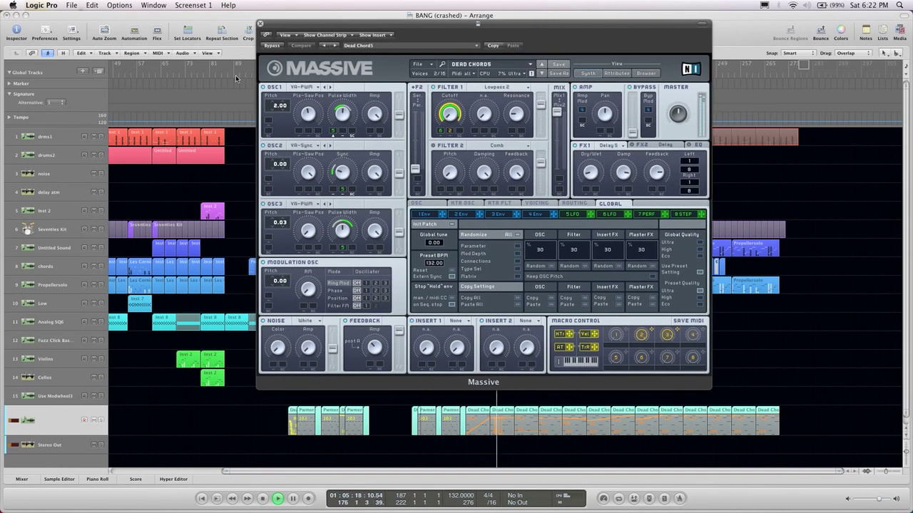
Show the Ctrl 103 Hyper Draw automation on the Dead Chord5 regions, using the list of other controllers.
click(206, 53)
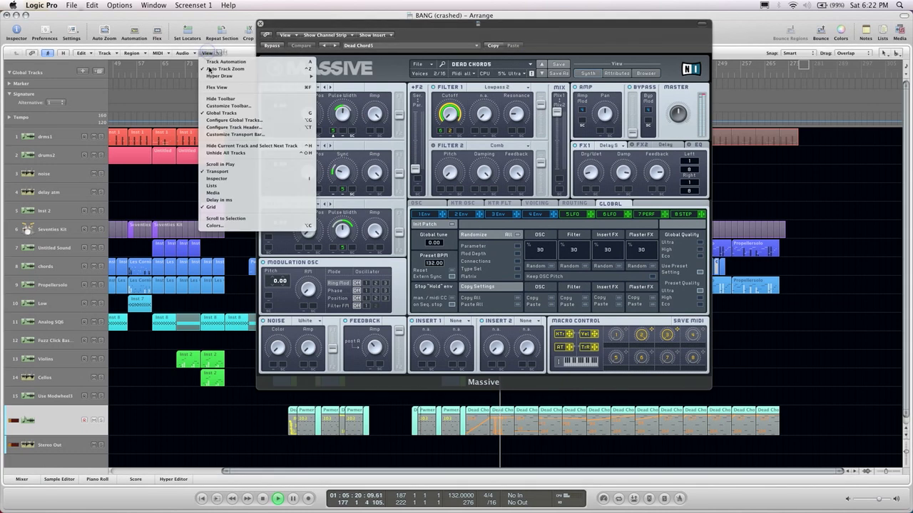
mouse_move(214, 77)
mouse_move(323, 91)
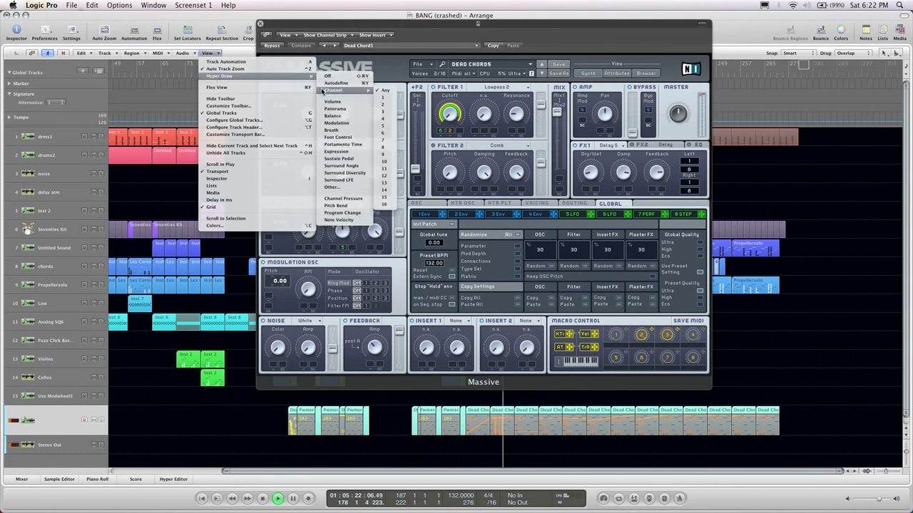
click(349, 187)
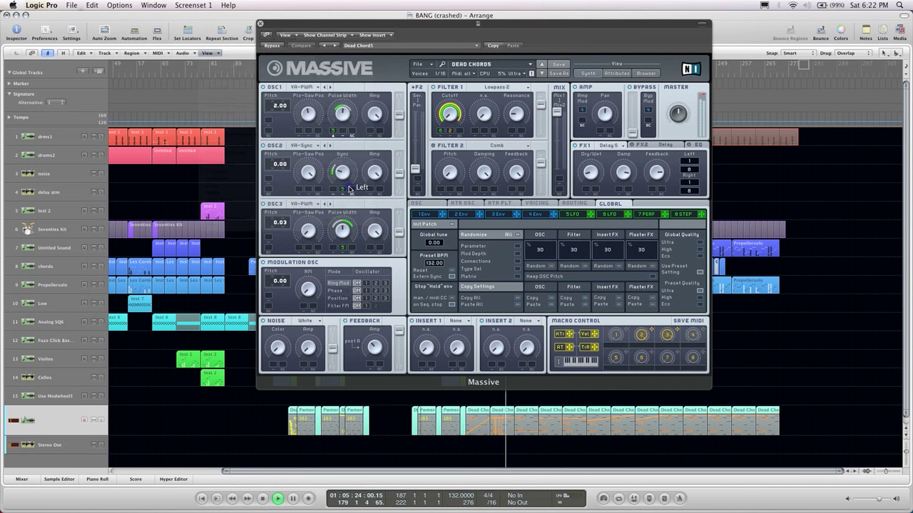
scroll(260, 305, down, 8)
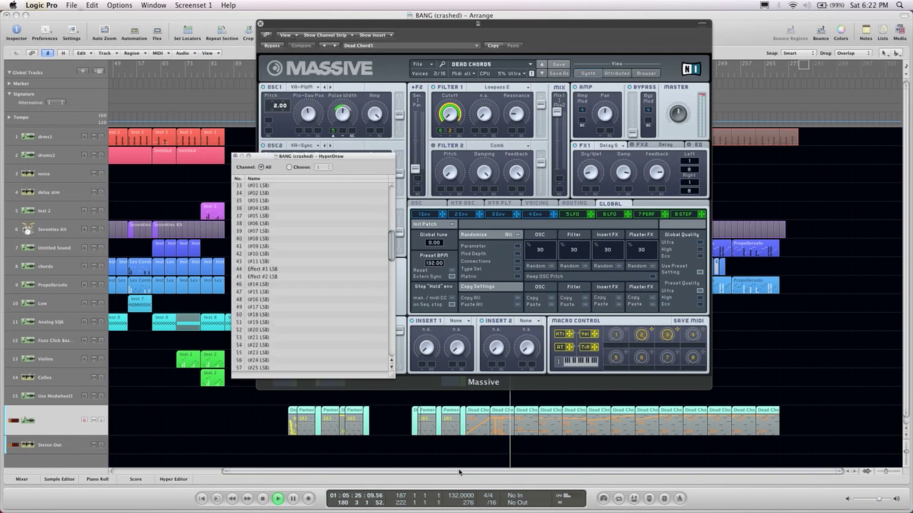
scroll(285, 312, down, 12)
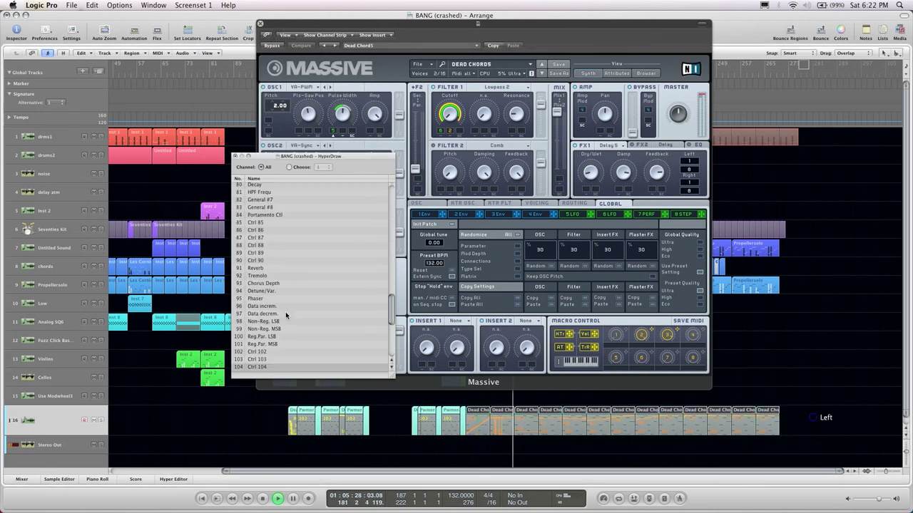
click(259, 361)
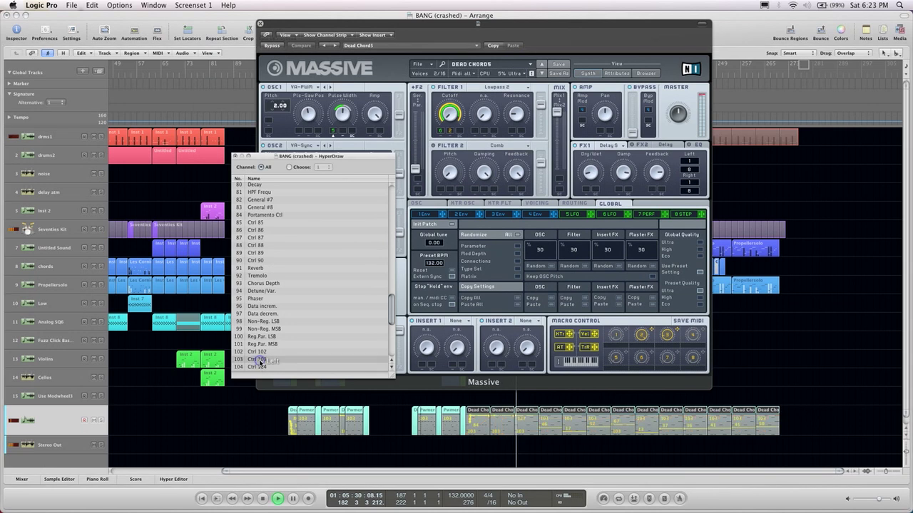
Zoom to fit the Dead Chord5 regions and clear the Massive window and controller list away from them.
key(z)
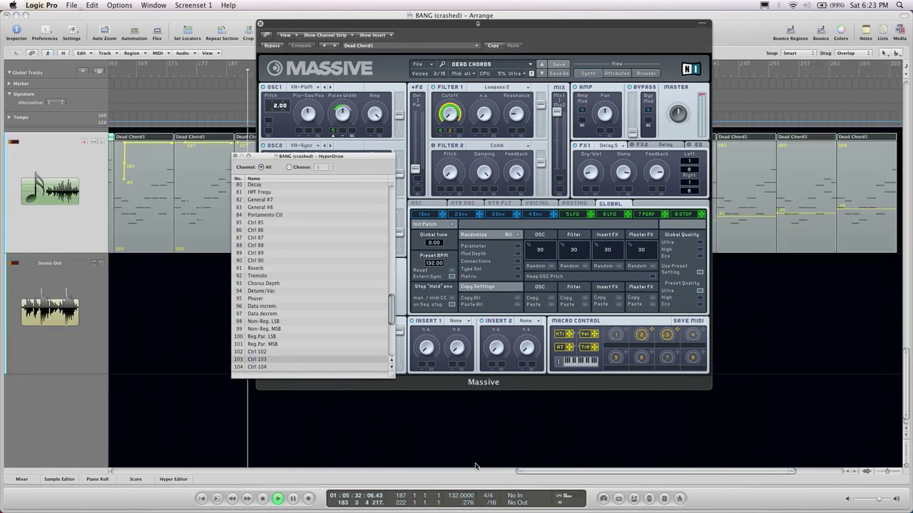
drag(303, 27, 269, 404)
drag(260, 156, 67, 272)
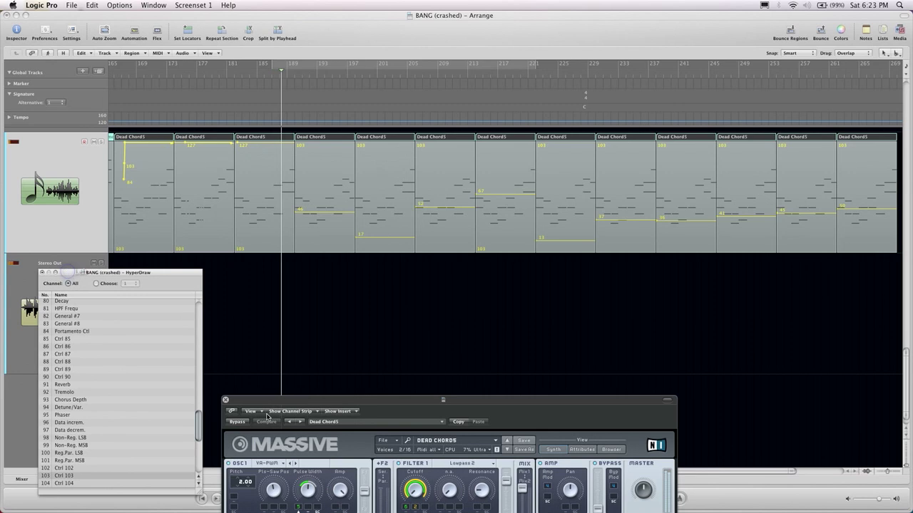
key(super+w)
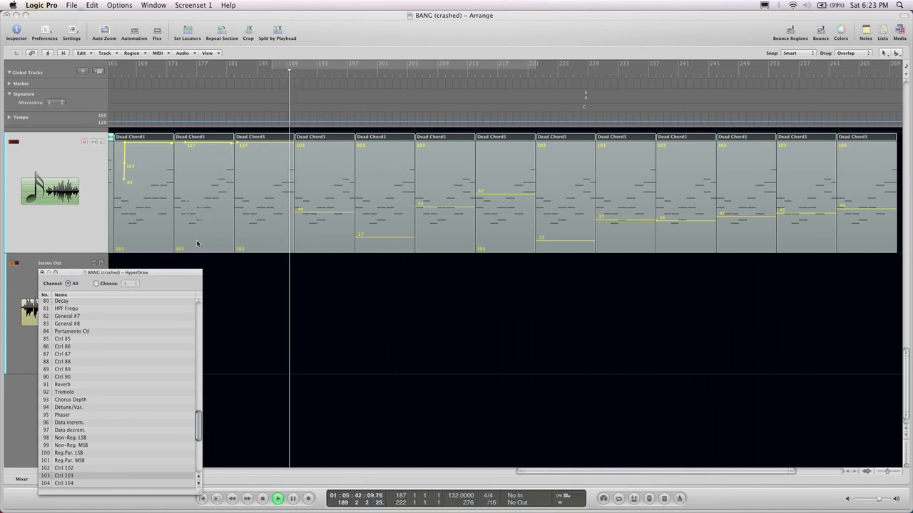
Switch the Hyper Draw display of the Dead Chord5 regions to Ctrl 104.
scroll(301, 335, up, 3)
scroll(302, 335, up, 2)
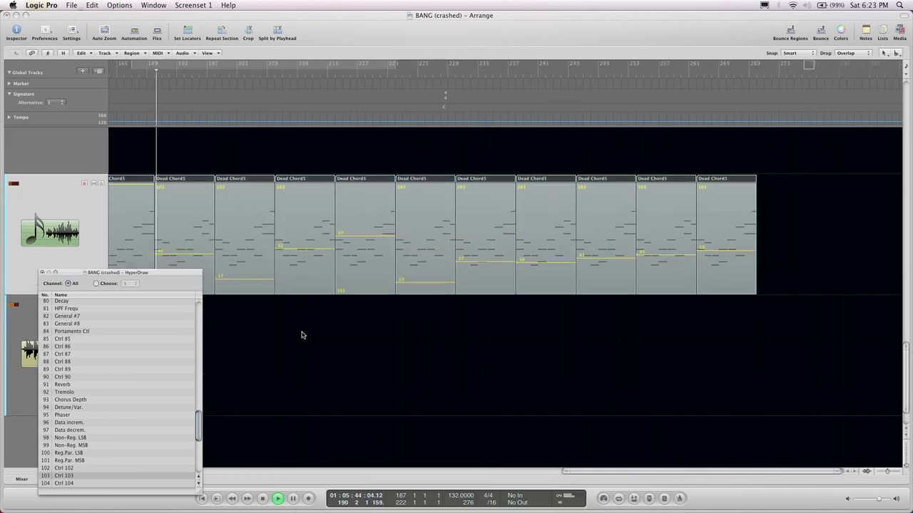
click(70, 485)
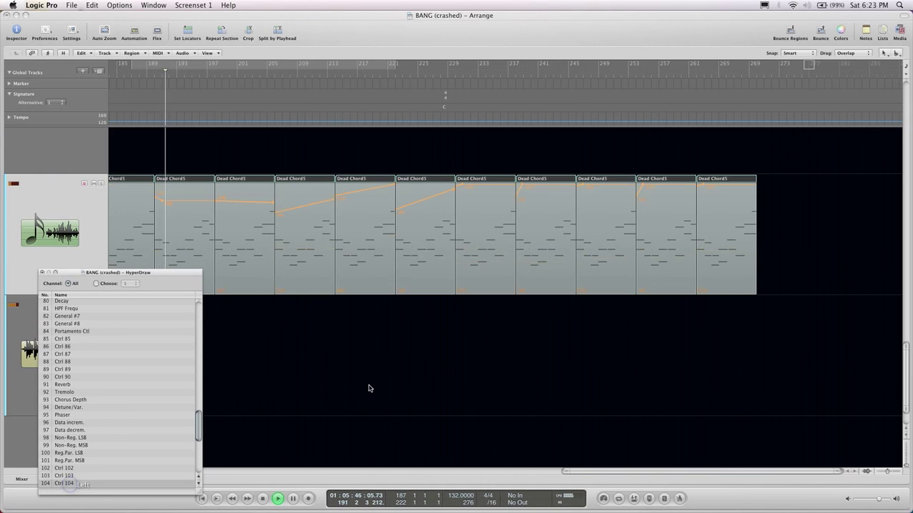
scroll(368, 388, left, 5)
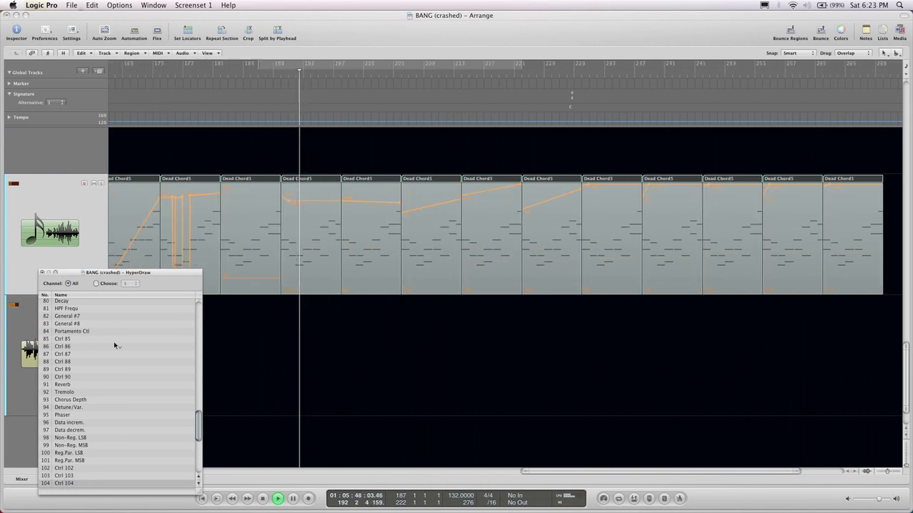
Inspect the notes of the first chords region group after bar 189 in the Piano Roll, closing the controller list and the editor.
scroll(250, 375, down, 10)
scroll(251, 391, left, 4)
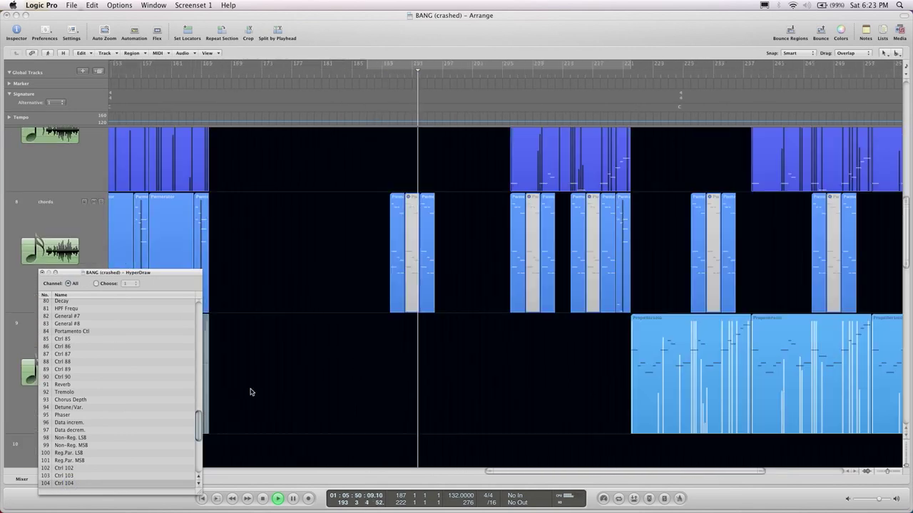
drag(332, 253, 467, 312)
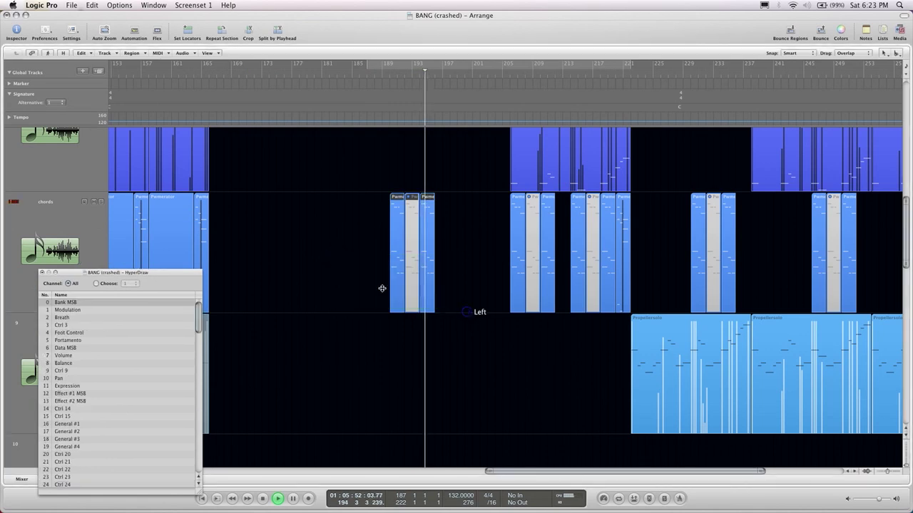
key(p)
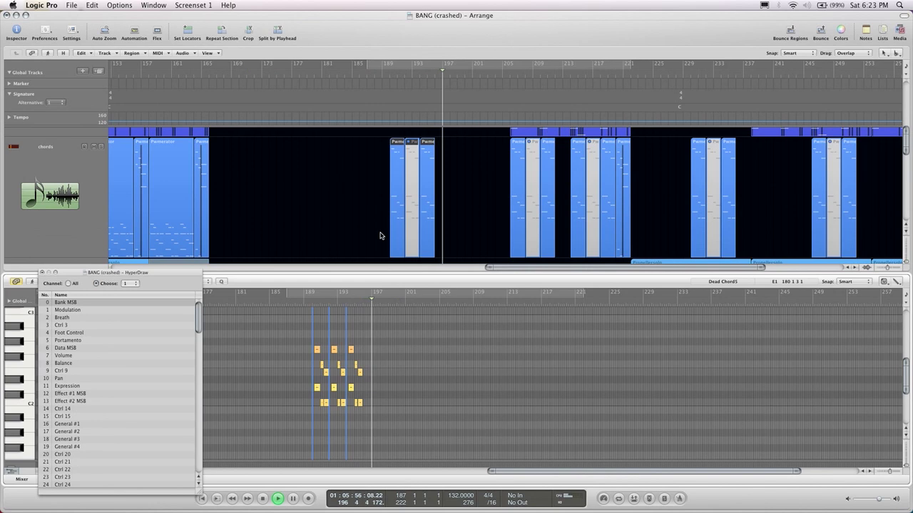
click(41, 273)
click(96, 480)
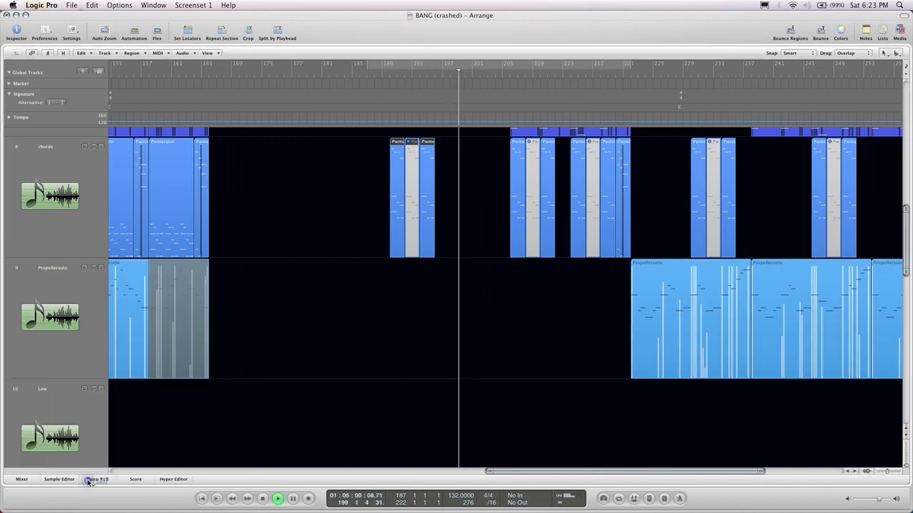
Return to the full arrangement and examine the drms1 region starting near bar 197 in the Piano Roll, closing the editor when done.
key(z)
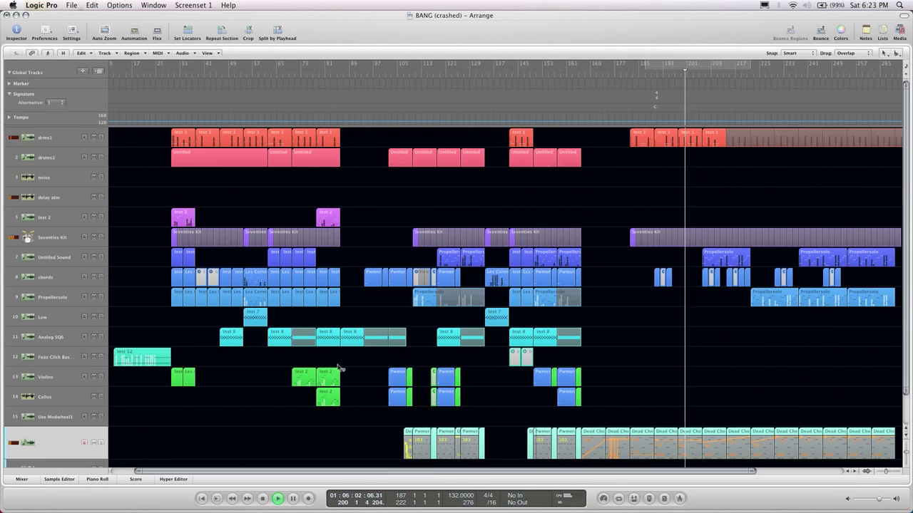
scroll(611, 136, right, 5)
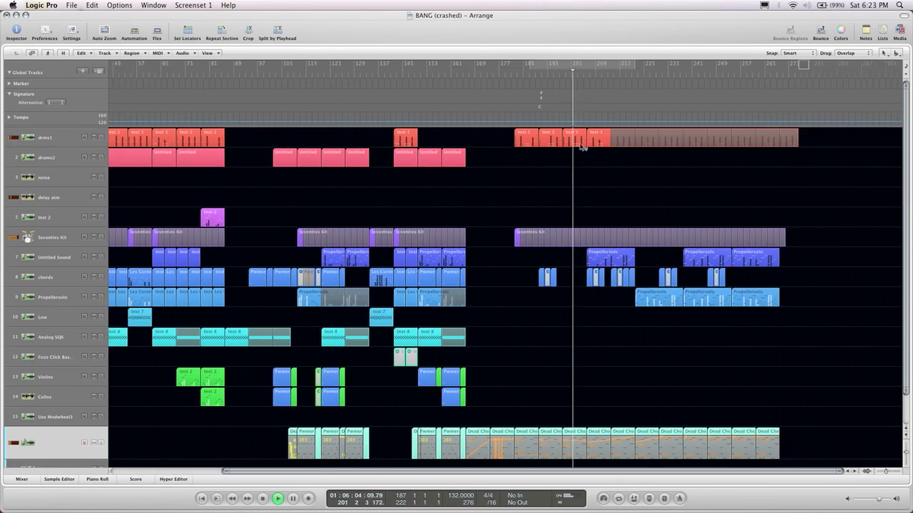
key(p)
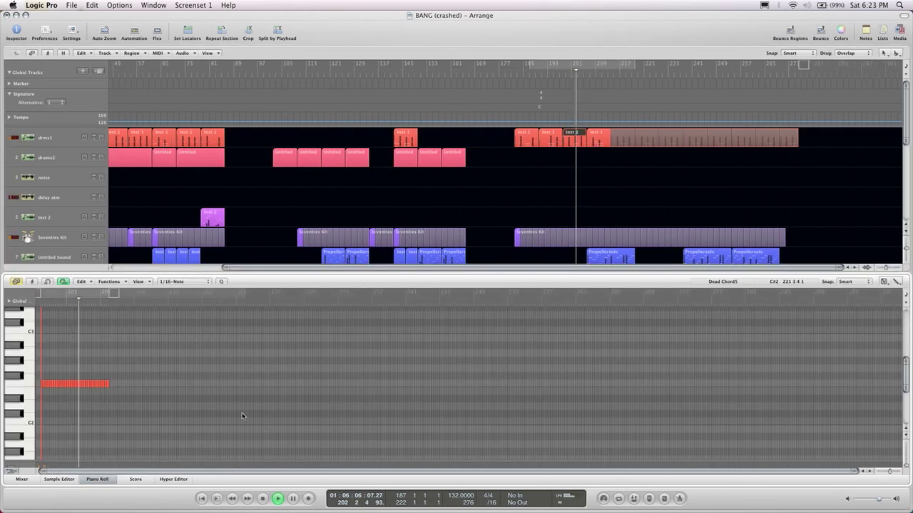
scroll(311, 412, right, 2)
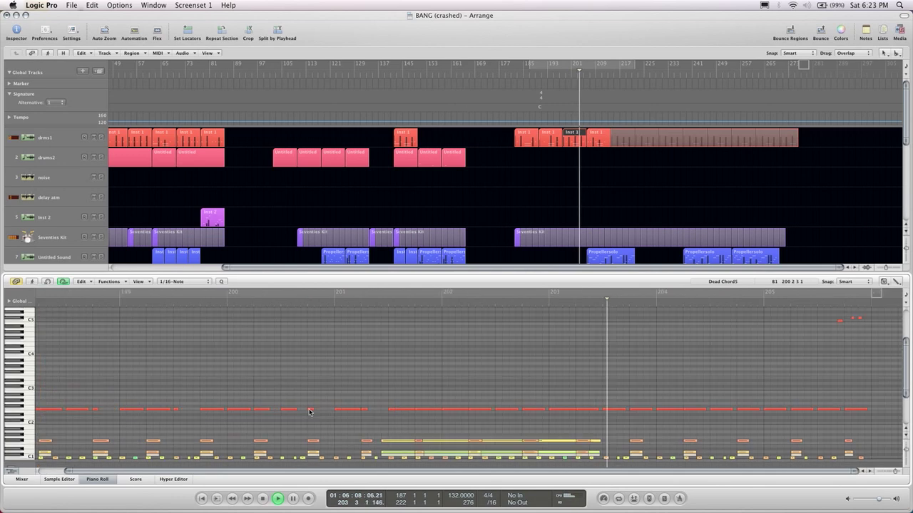
scroll(318, 399, down, 3)
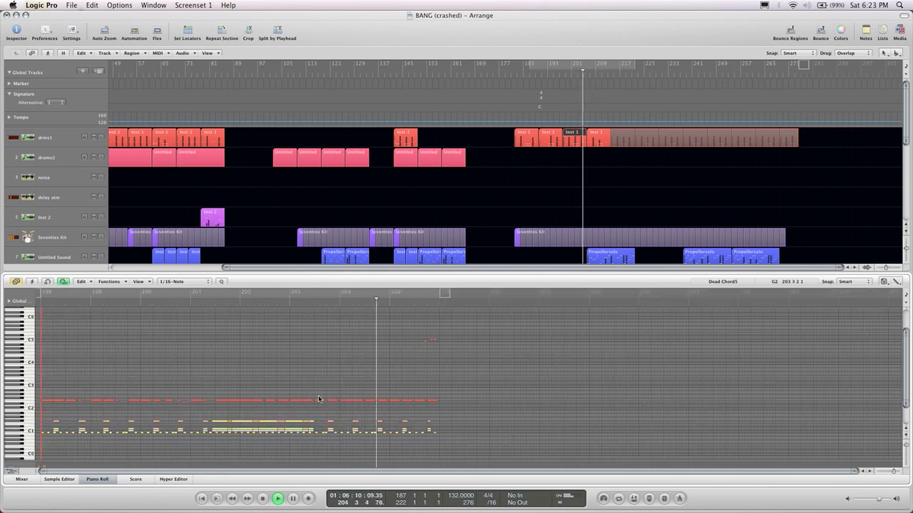
click(100, 479)
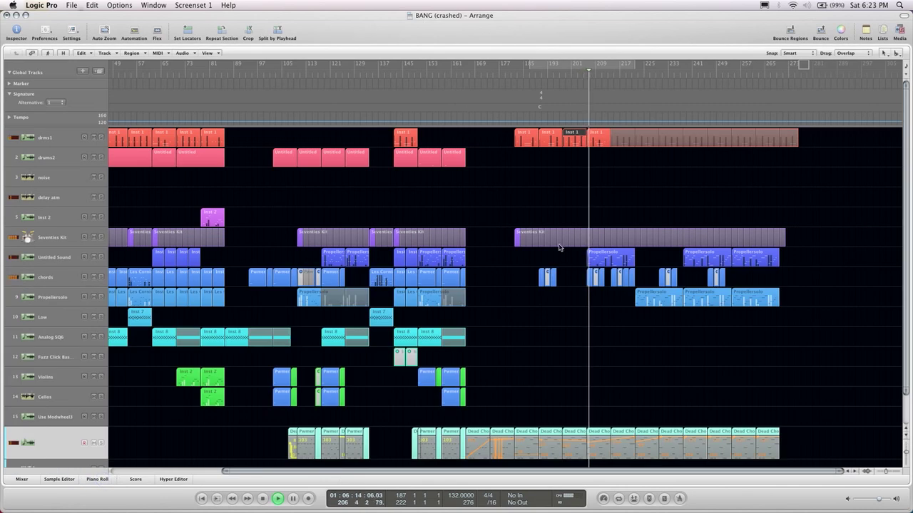
Bring the Massive synth window back into full view to check its settings, and close it.
click(585, 432)
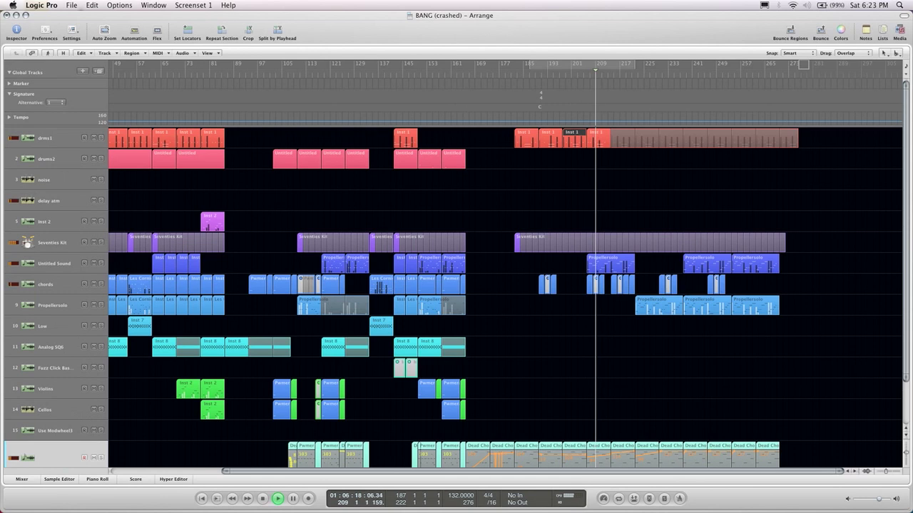
key(v)
drag(468, 450, 416, 120)
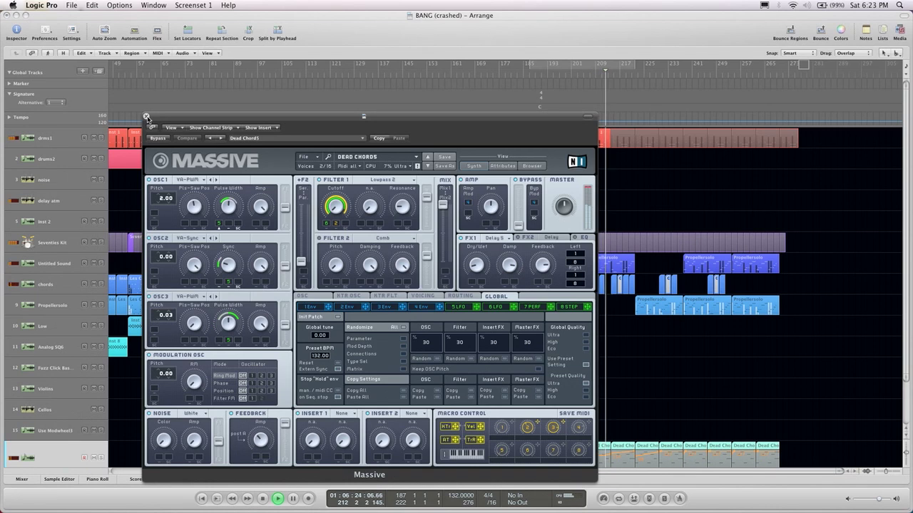
click(146, 116)
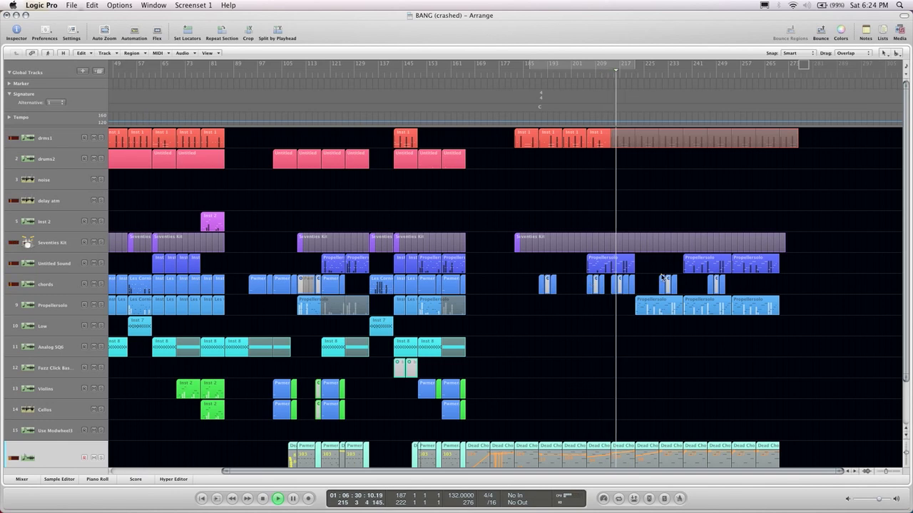
Select the four Dead Chord5 regions between bars 205 and 237 and switch their Hyper Draw display to Ctrl 103.
scroll(662, 300, down, 3)
key(super+Down)
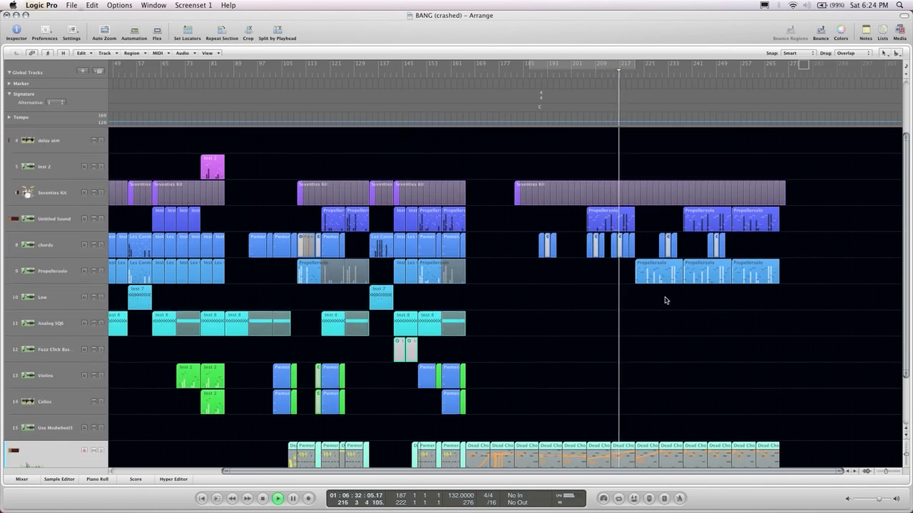
key(super+Right)
key(super+Right)
key(super+Right)
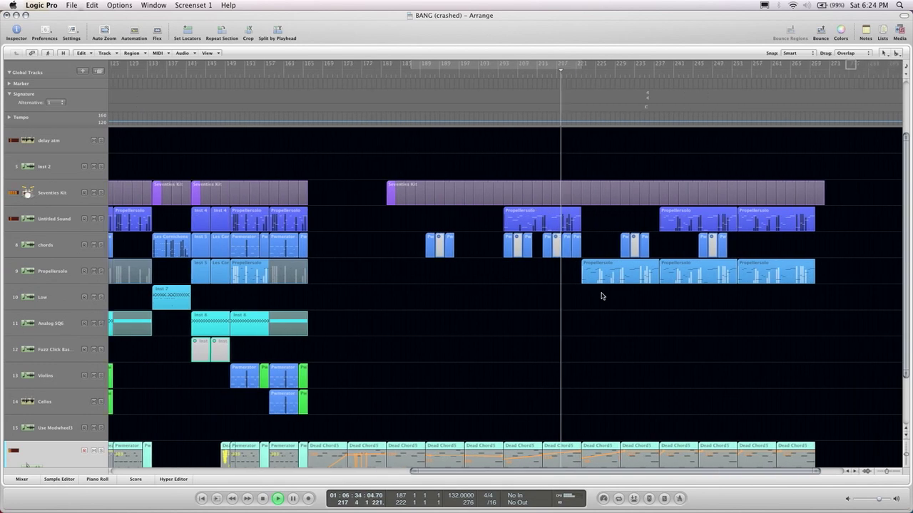
scroll(601, 296, down, 3)
key(super+Down)
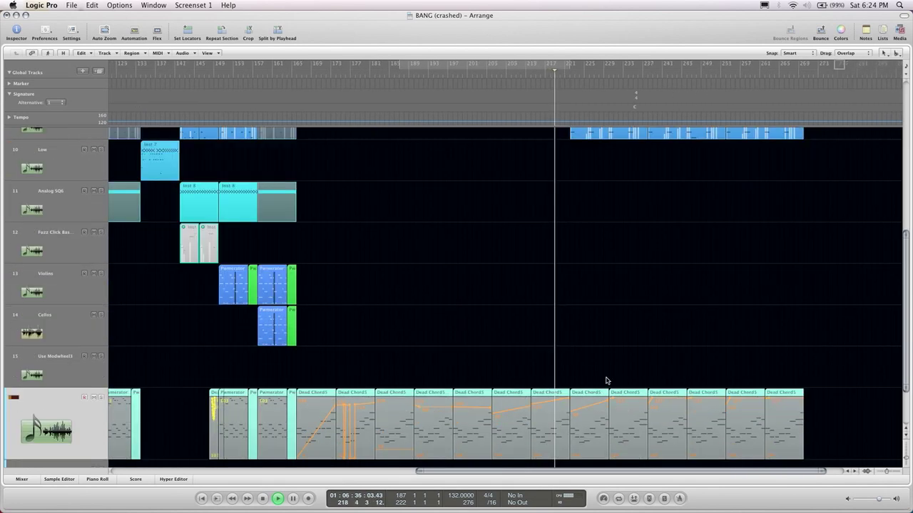
key(super+Down)
scroll(93, 275, down, 1)
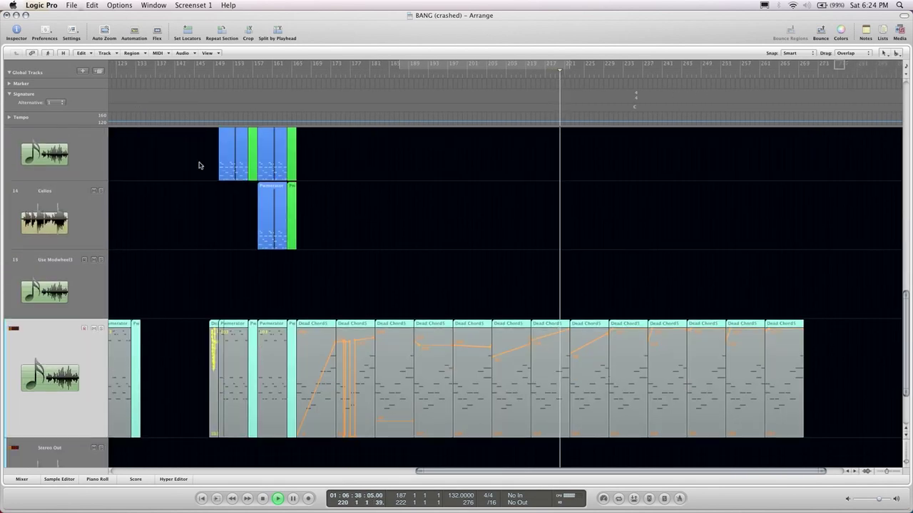
click(547, 269)
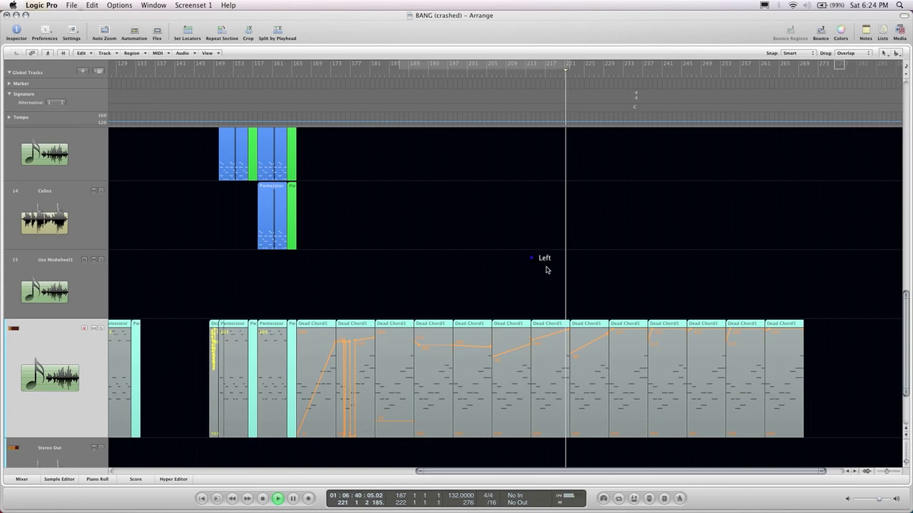
drag(546, 269, 638, 373)
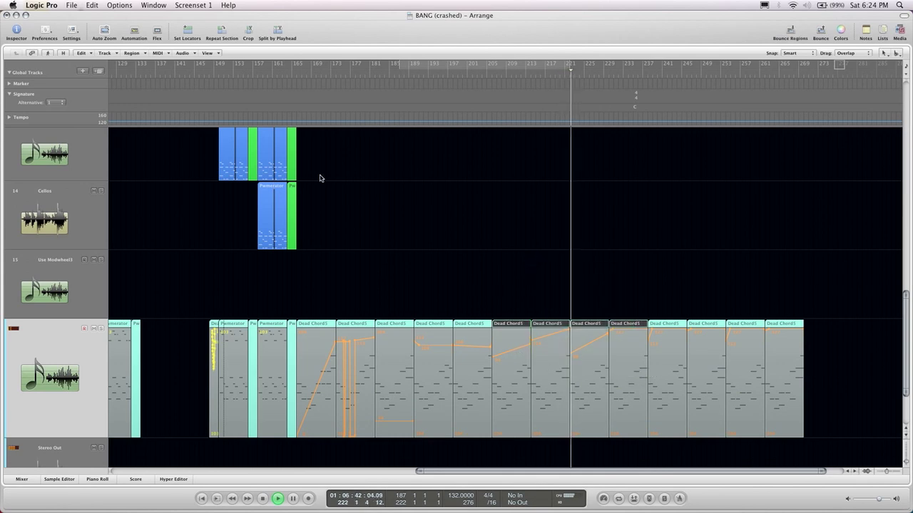
click(207, 53)
mouse_move(285, 76)
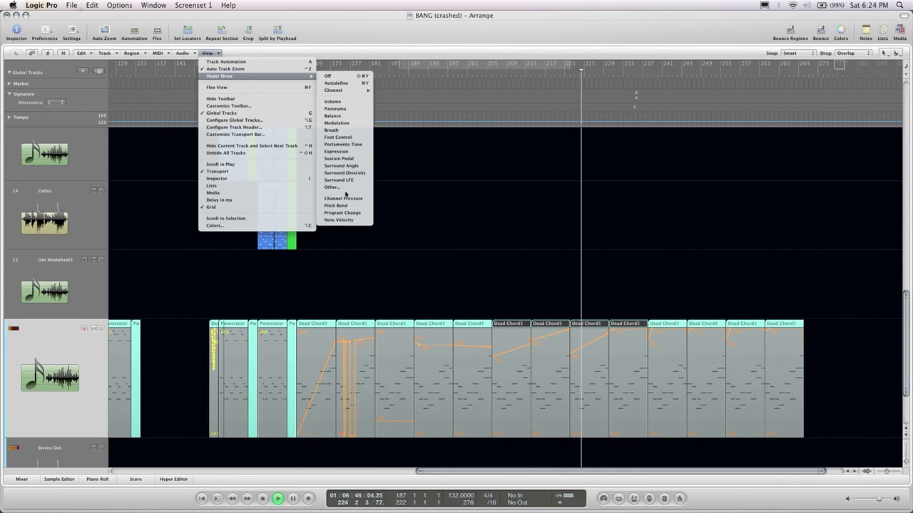
click(346, 187)
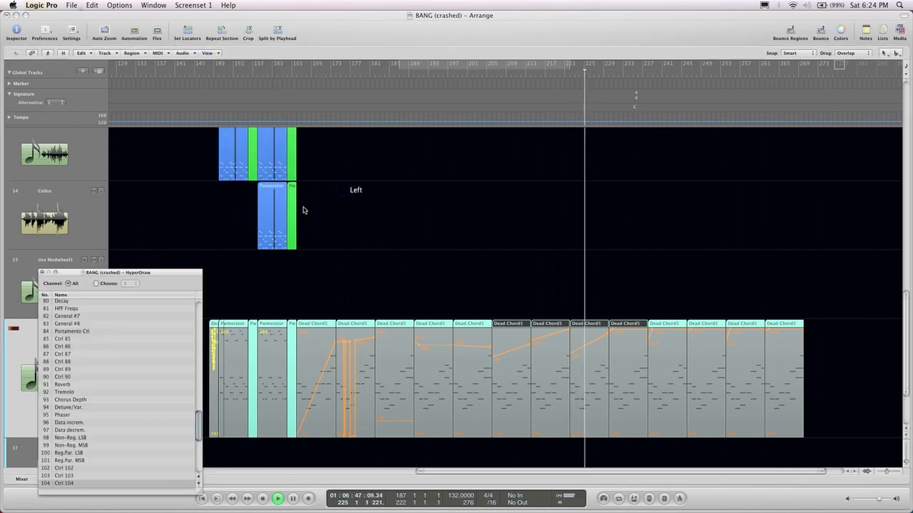
click(77, 476)
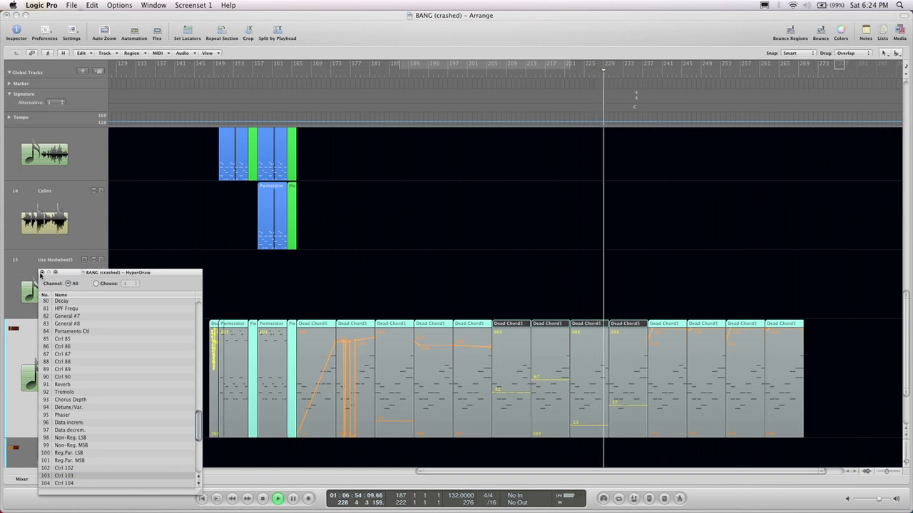
Move the controller list aside, show the chords track's channel strip, and open its Massive synth to point out macro controls 2 and 3.
drag(101, 272, 212, 143)
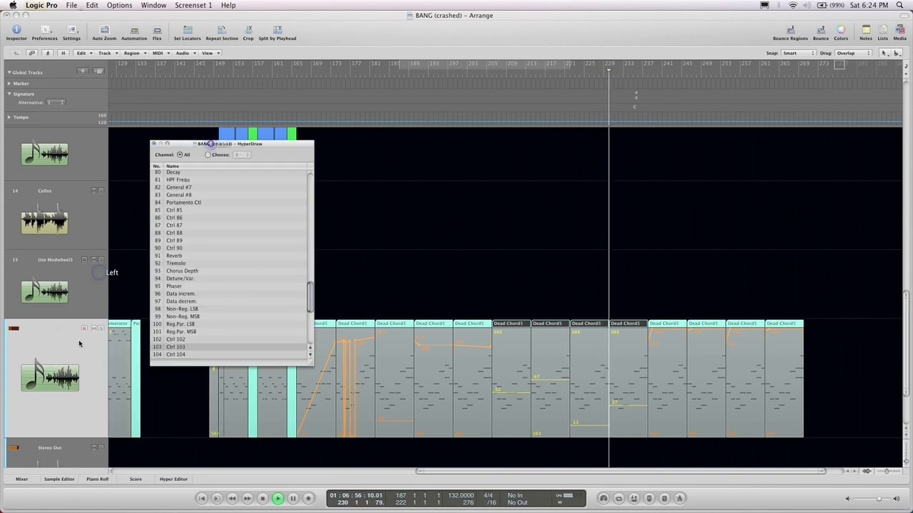
key(i)
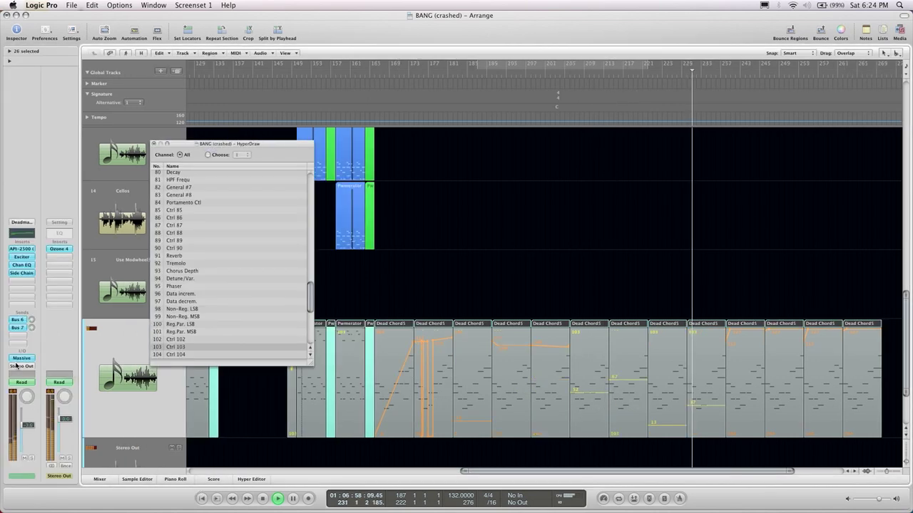
click(16, 361)
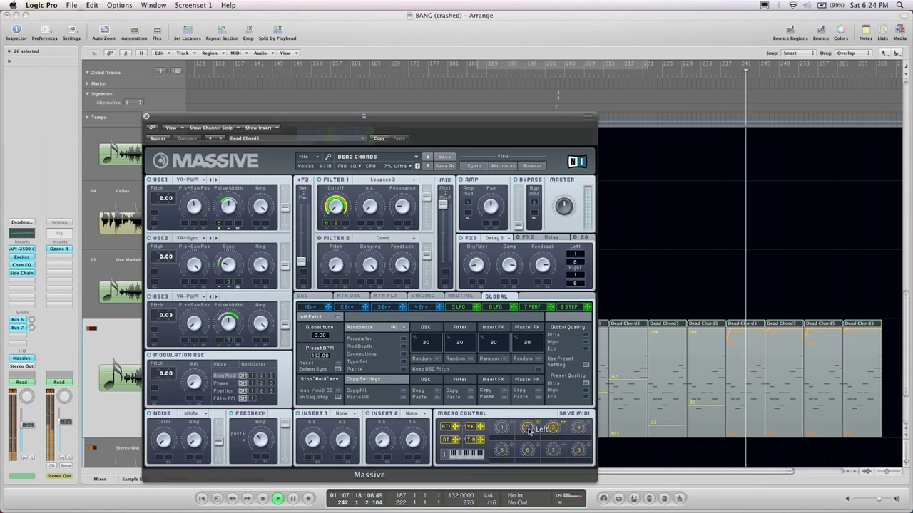
click(553, 429)
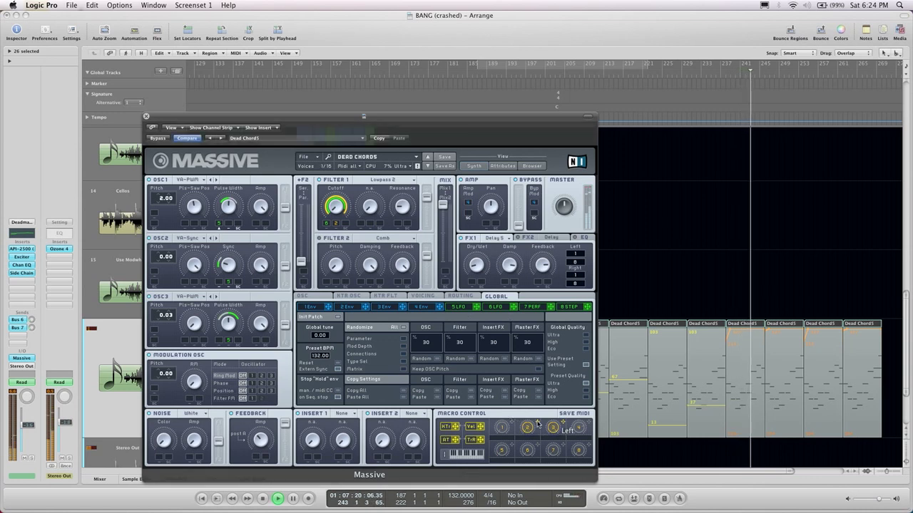
Examine Massive's 7 Perf, envelope and 6 LFO modulation settings for the Dead Chords patch.
click(530, 307)
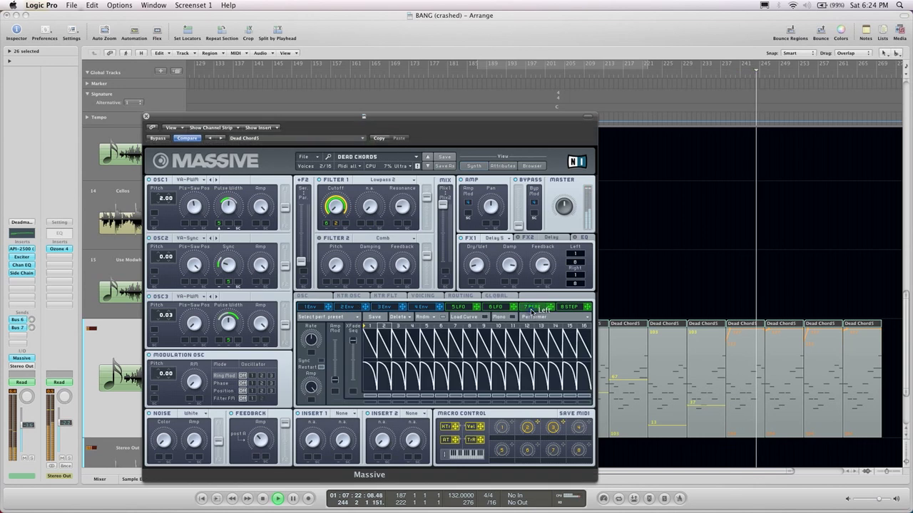
click(420, 306)
click(347, 307)
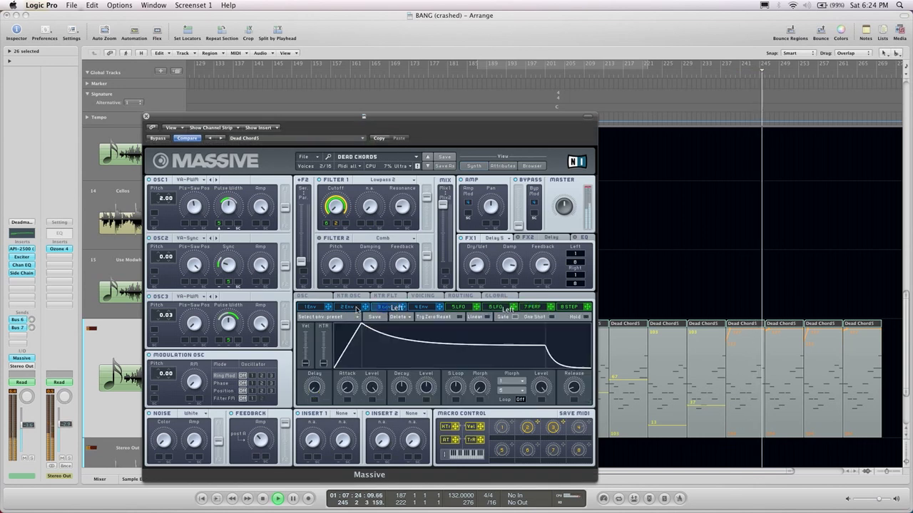
click(314, 308)
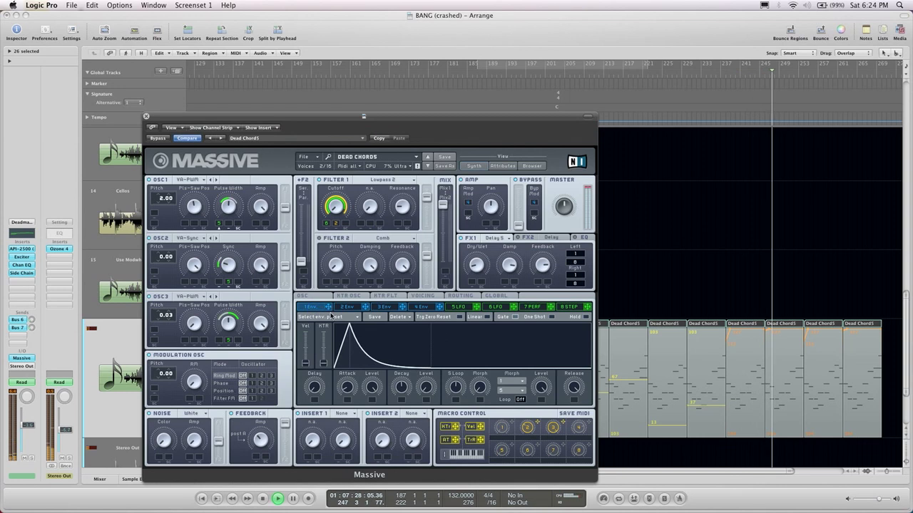
click(493, 307)
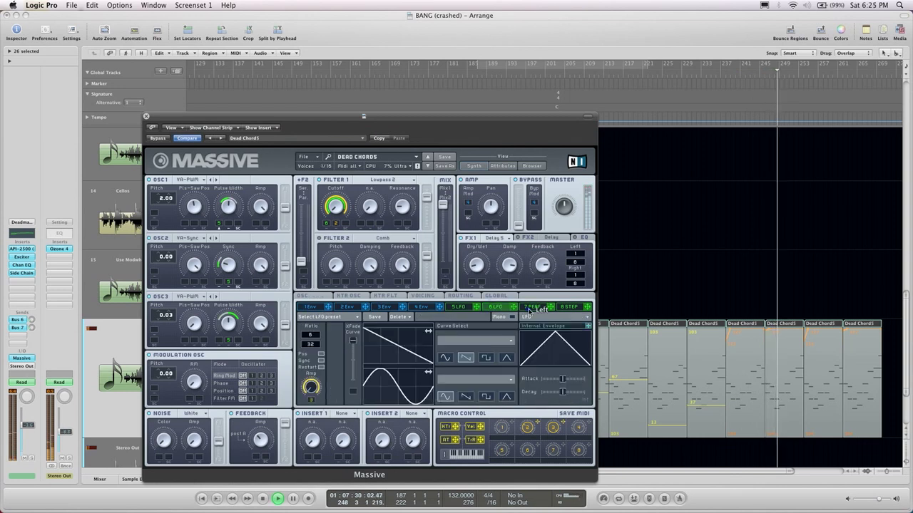
click(530, 307)
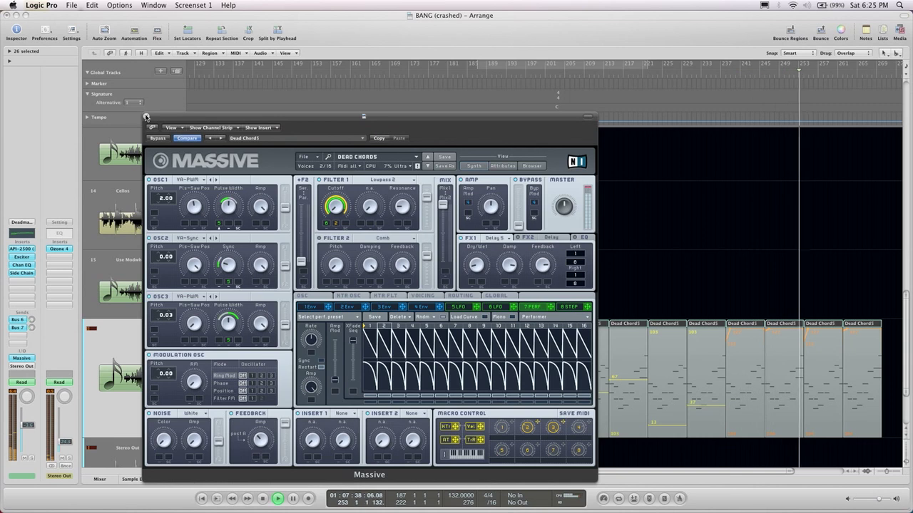
click(489, 309)
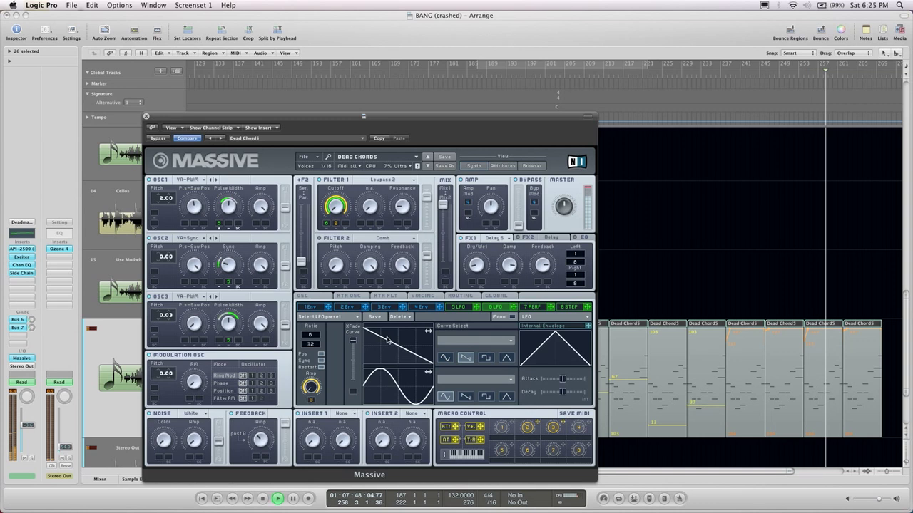
Review Massive's routing, voicing, filter key tracking and oscillator settings, and close the synth window.
click(460, 297)
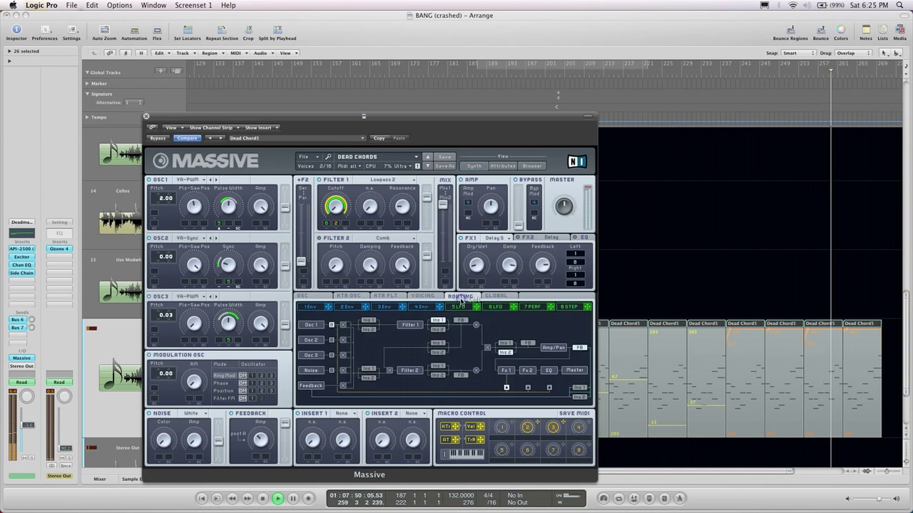
click(422, 296)
click(385, 296)
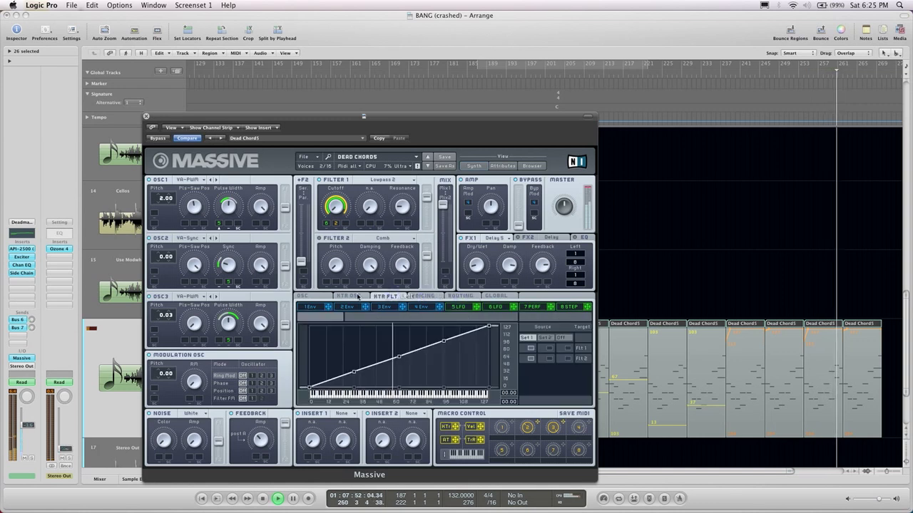
click(321, 297)
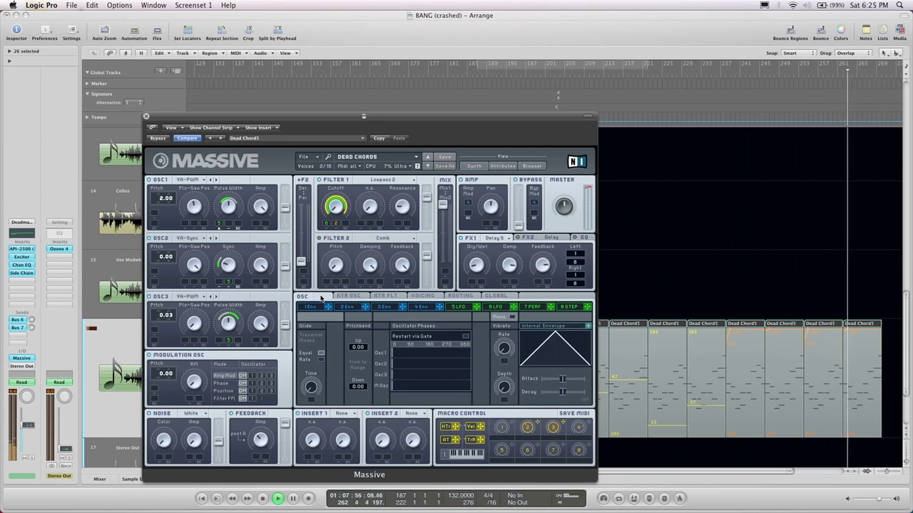
click(146, 116)
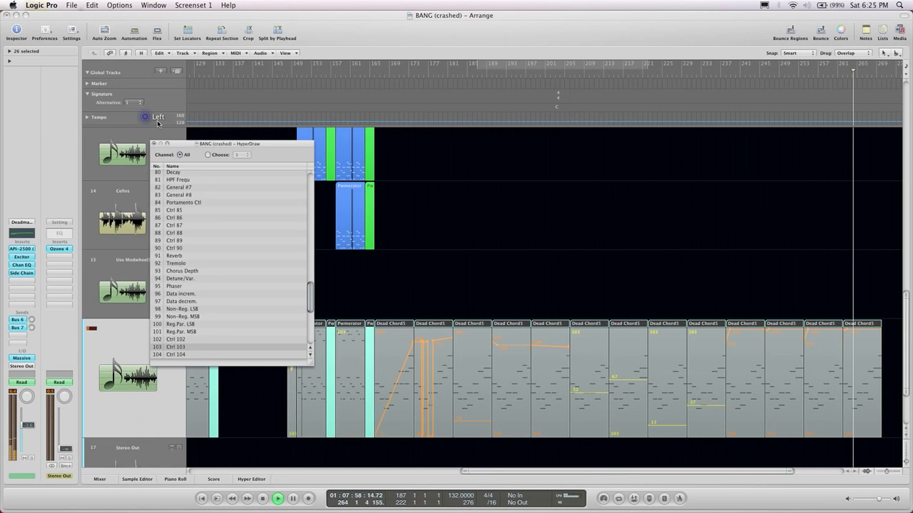
Deselect the regions, hide the channel strip inspector, and close the Hyper Draw controller list.
click(405, 275)
key(i)
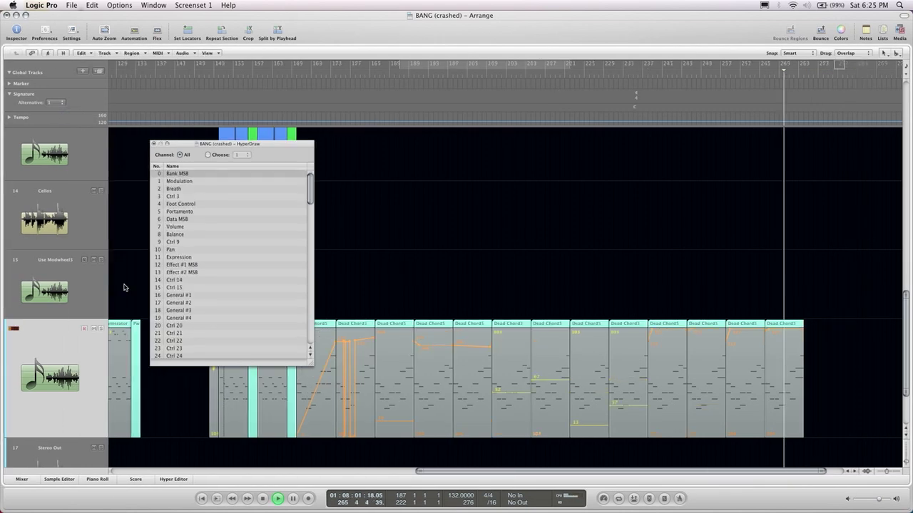
click(154, 143)
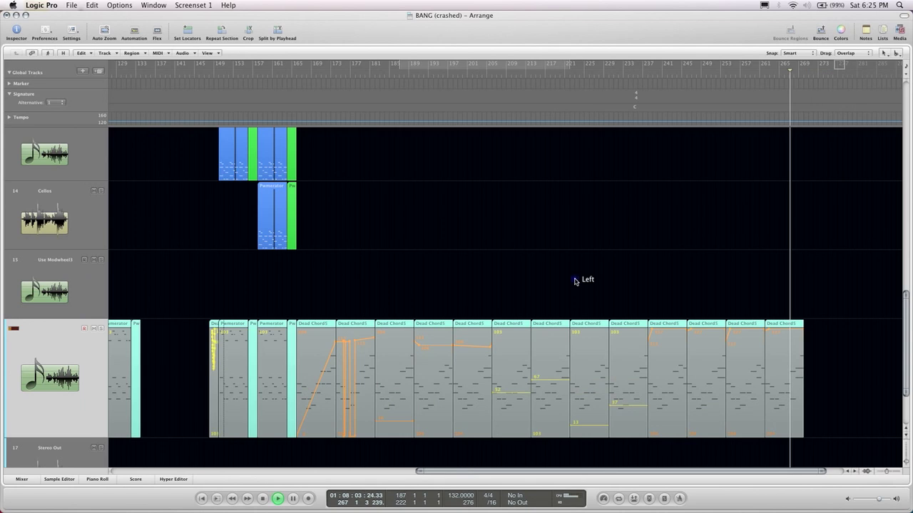
scroll(562, 267, right, 2)
scroll(563, 265, down, 4)
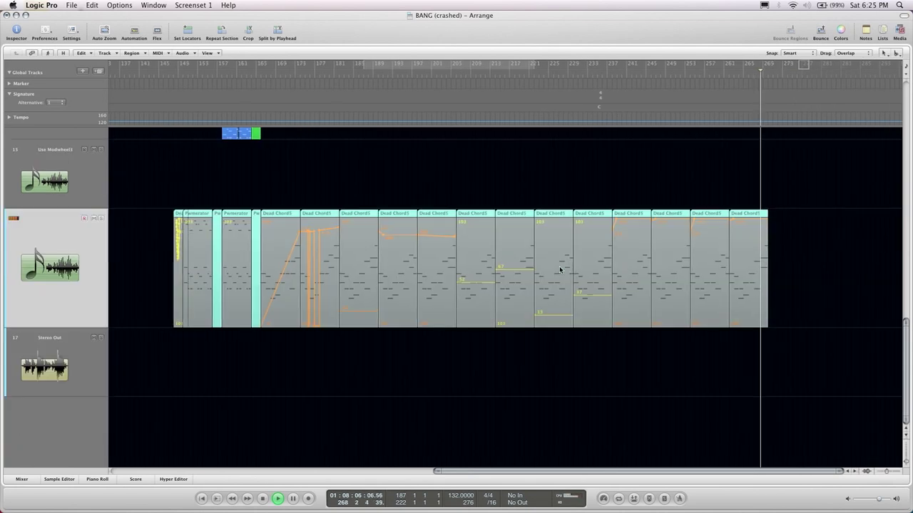
scroll(558, 267, up, 8)
scroll(559, 268, down, 6)
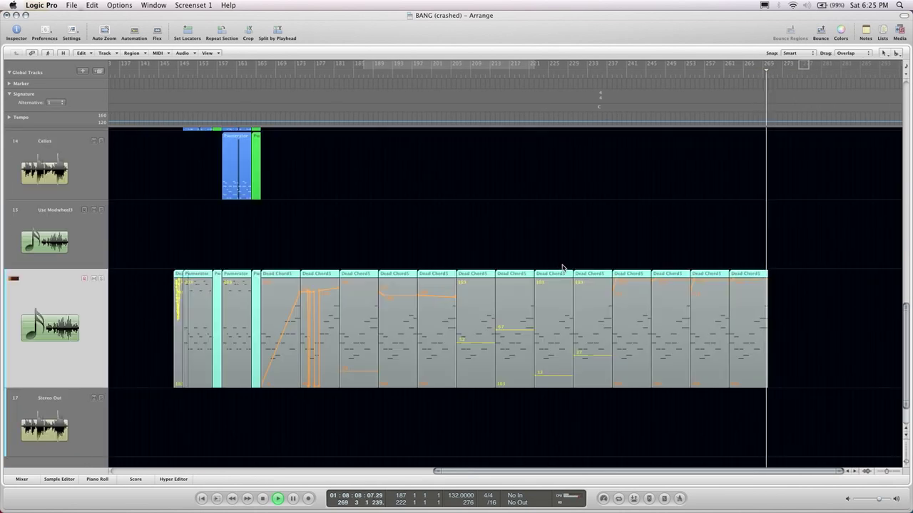